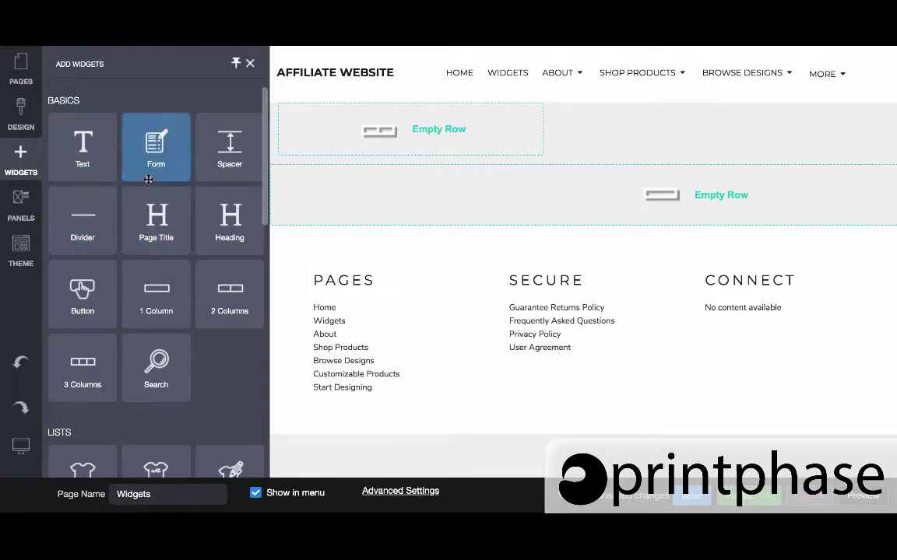
Add a Text widget to the middle column of the upper row and view its inline formatting options
{"action": "left_click_drag", "start_coordinate": [152, 172], "coordinate": [145, 169]}
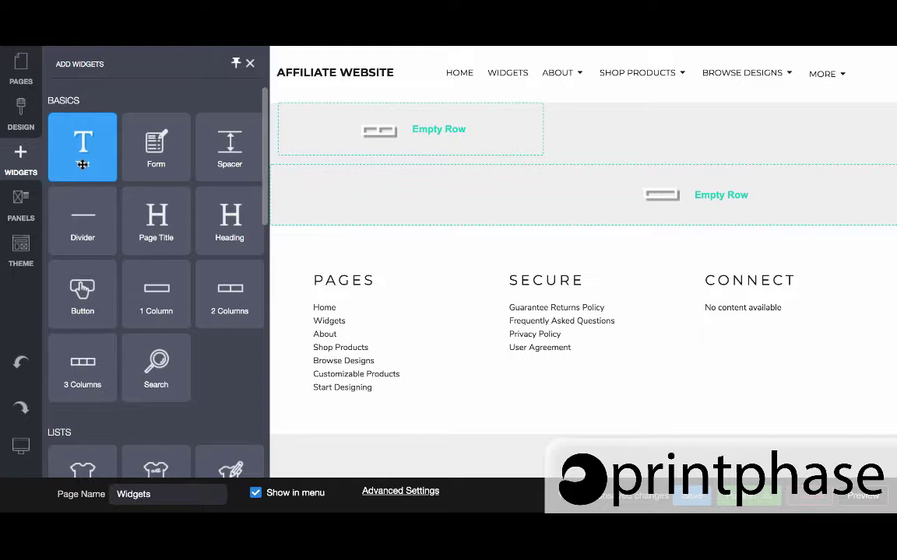
{"action": "left_click_drag", "start_coordinate": [83, 165], "coordinate": [352, 133]}
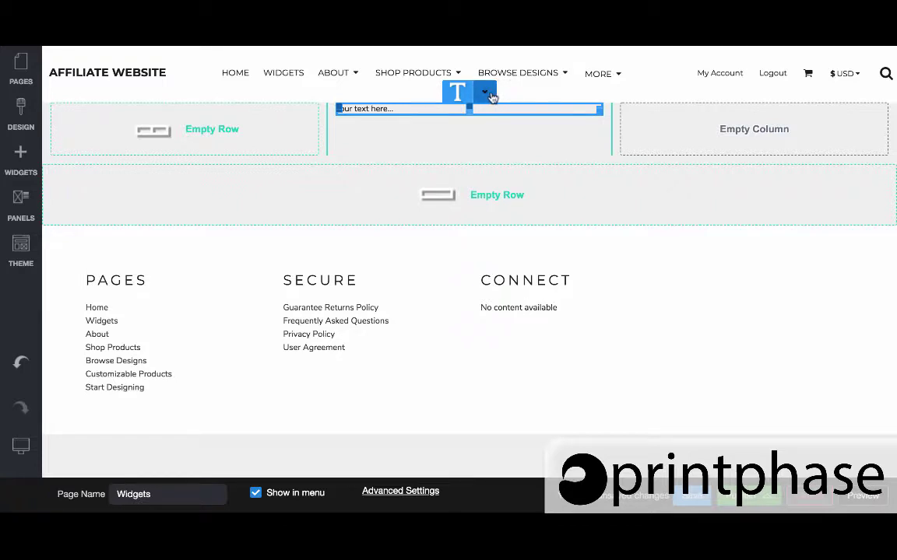
{"action": "left_click", "coordinate": [445, 109]}
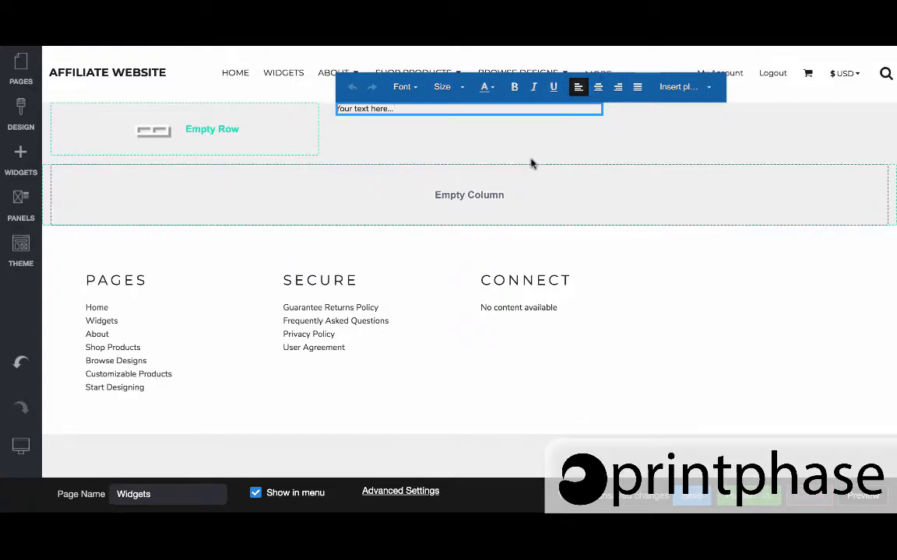
{"action": "left_click", "coordinate": [478, 142]}
Examine the Text widget's text, background and layout settings, including the available entrance animations
{"action": "left_click", "coordinate": [482, 95]}
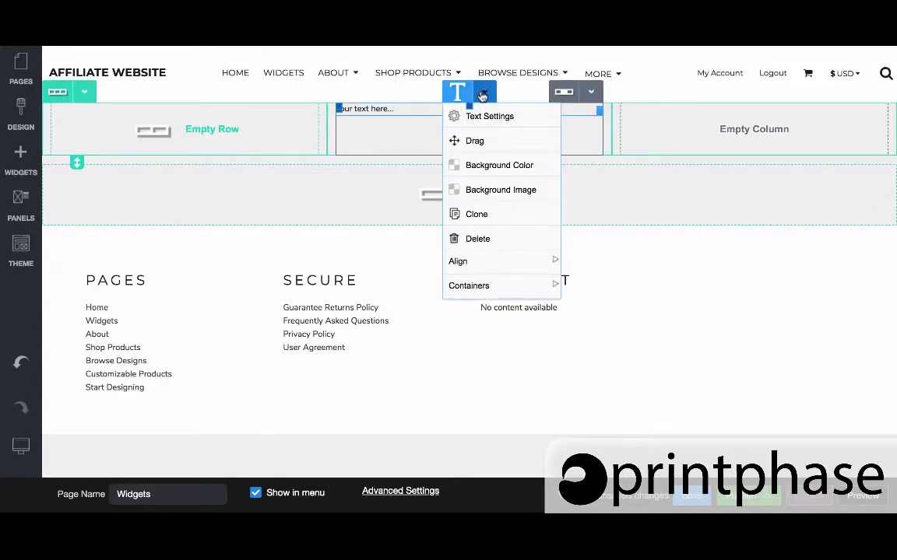
{"action": "left_click", "coordinate": [484, 118]}
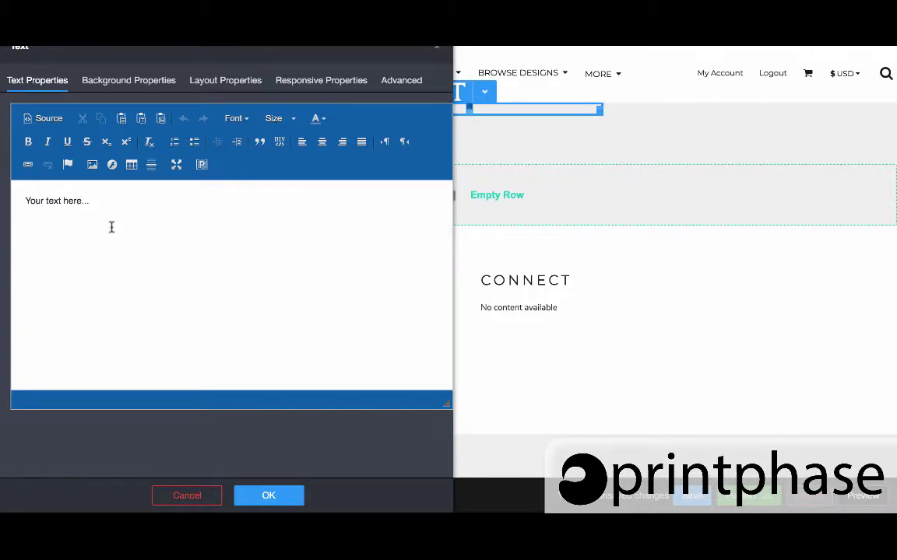
{"action": "left_click", "coordinate": [112, 86]}
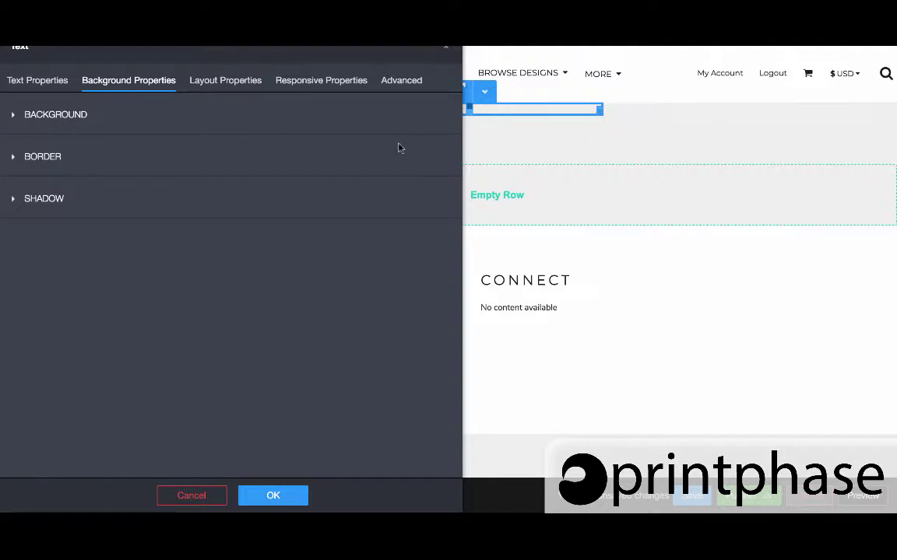
{"action": "left_click", "coordinate": [208, 87]}
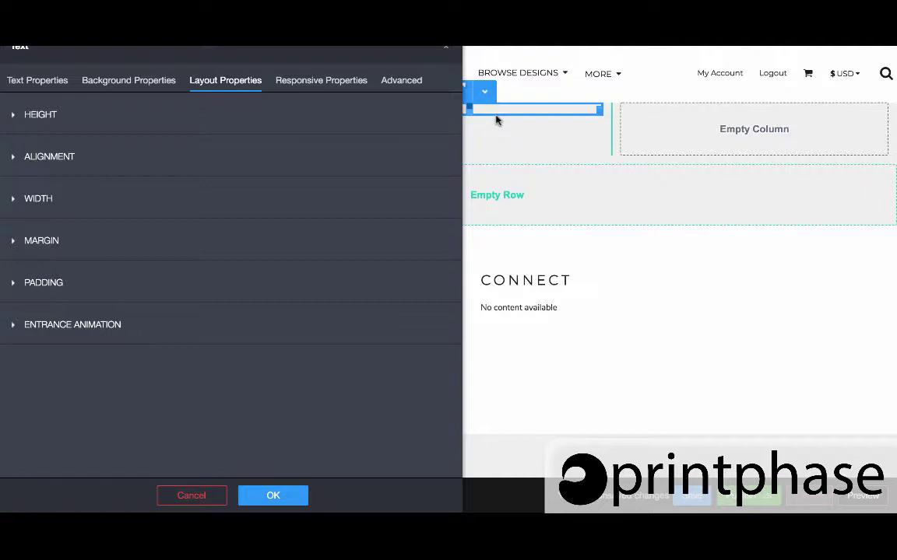
{"action": "left_click", "coordinate": [59, 327]}
{"action": "left_click", "coordinate": [70, 374]}
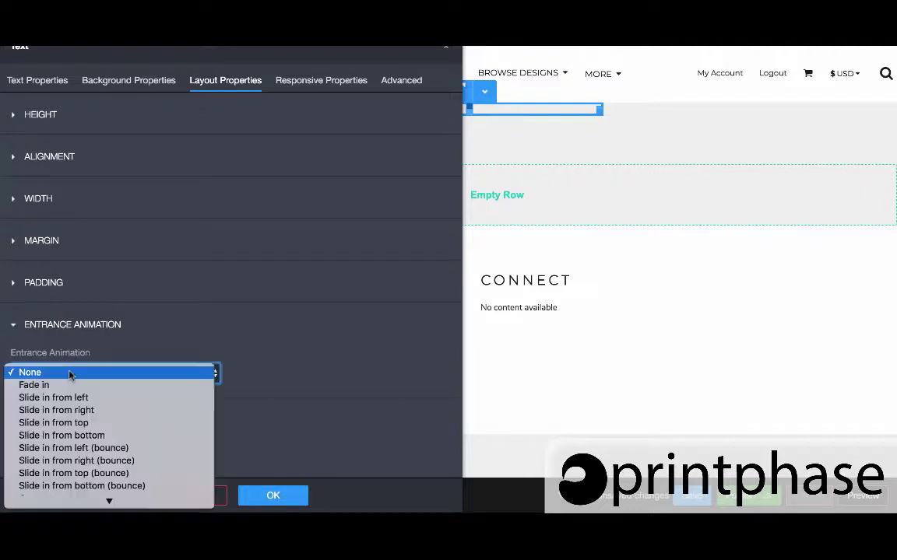
{"action": "left_click", "coordinate": [306, 178]}
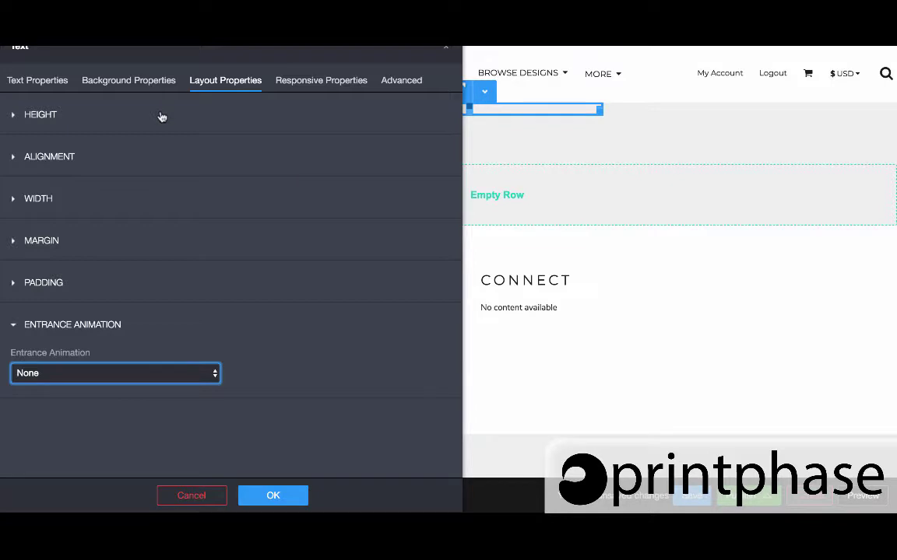
{"action": "left_click", "coordinate": [448, 51]}
{"action": "left_click", "coordinate": [449, 51]}
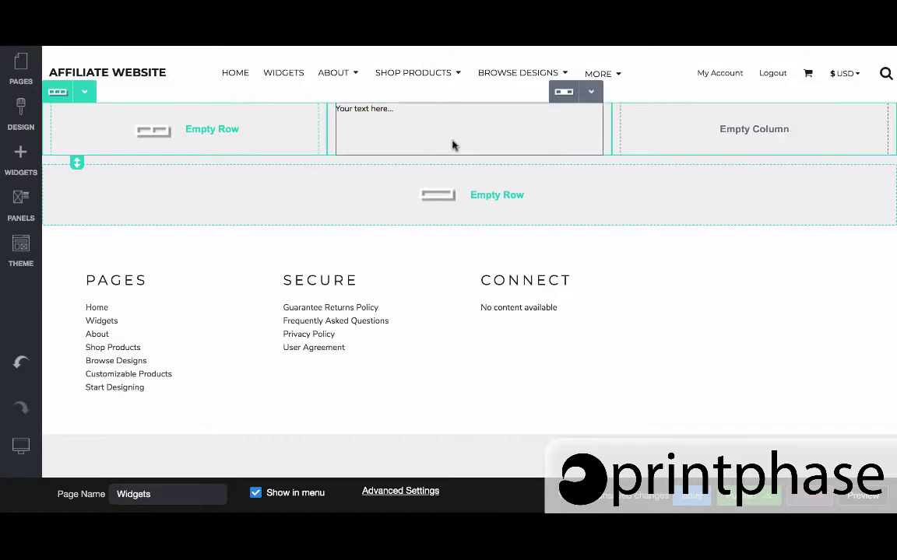
Add a Form widget to the empty full-width row below the text
{"action": "left_click", "coordinate": [439, 109]}
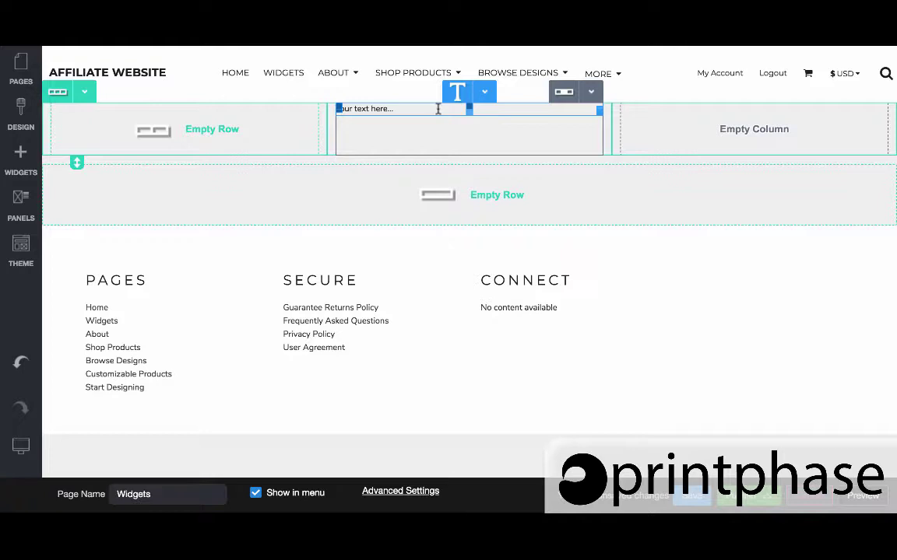
{"action": "left_click", "coordinate": [22, 158]}
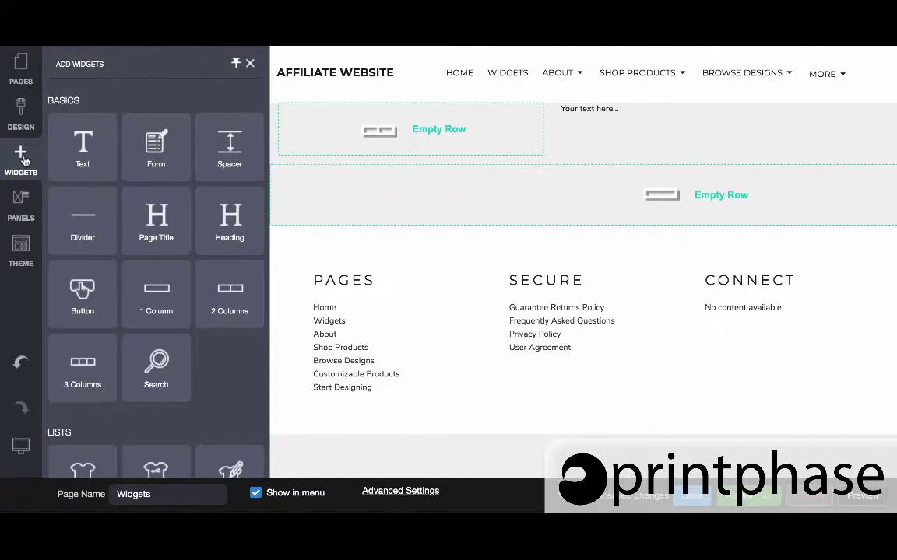
{"action": "mouse_move", "coordinate": [164, 132]}
{"action": "left_mouse_down"}
{"action": "mouse_move", "coordinate": [739, 176]}
{"action": "mouse_move", "coordinate": [728, 140]}
{"action": "mouse_move", "coordinate": [681, 154]}
{"action": "mouse_move", "coordinate": [632, 216]}
{"action": "left_mouse_up"}
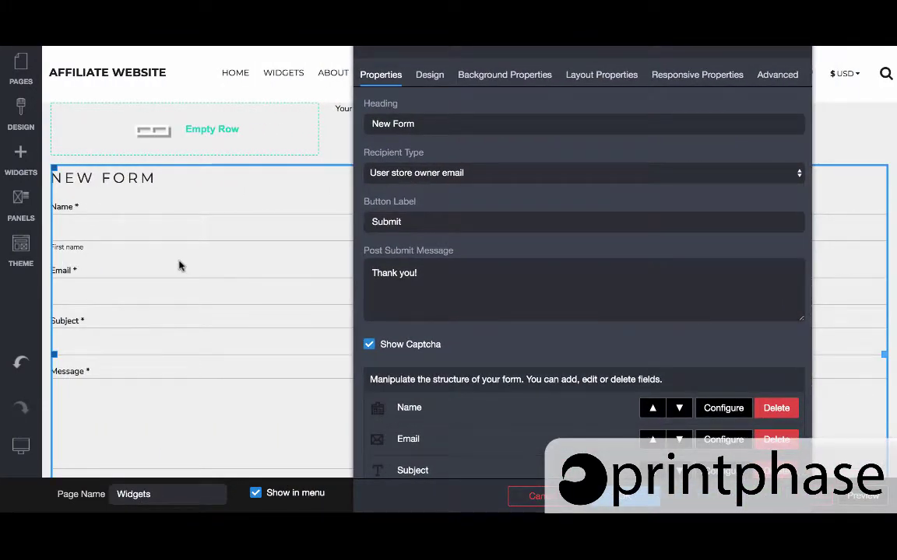
Examine the new form's general properties, form layout and design settings, and its background and layout options
{"action": "scroll", "coordinate": [179, 266], "scroll_direction": "down", "scroll_amount": 2}
{"action": "scroll", "coordinate": [179, 266], "scroll_direction": "down", "scroll_amount": 1}
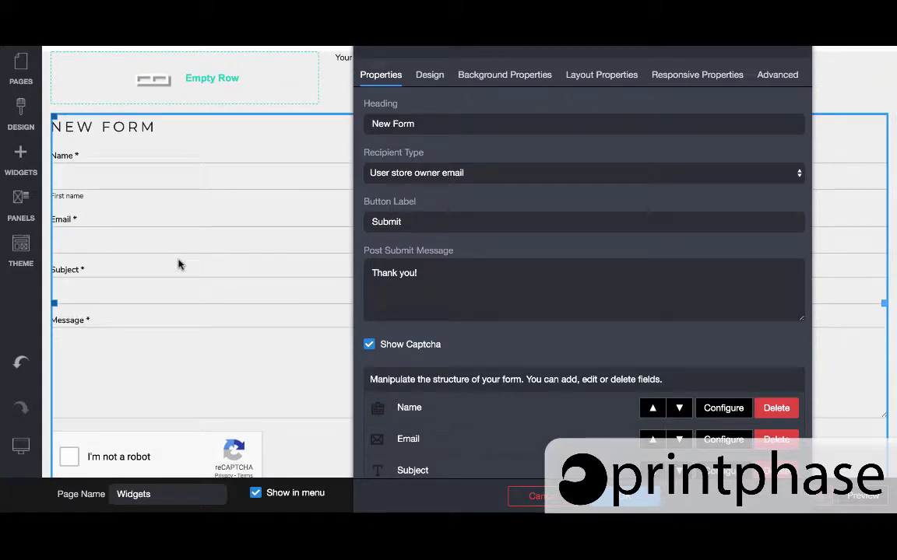
{"action": "scroll", "coordinate": [498, 283], "scroll_direction": "down", "scroll_amount": 3}
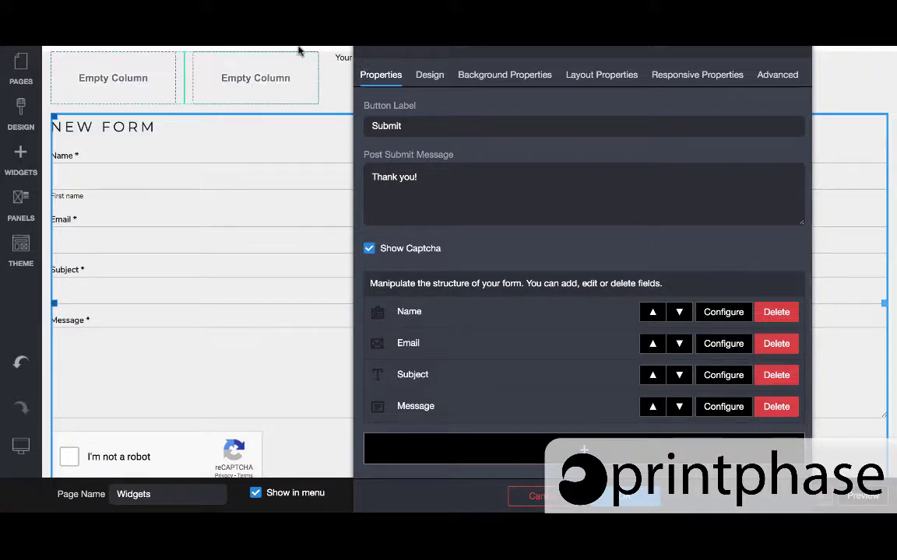
{"action": "left_click", "coordinate": [429, 76]}
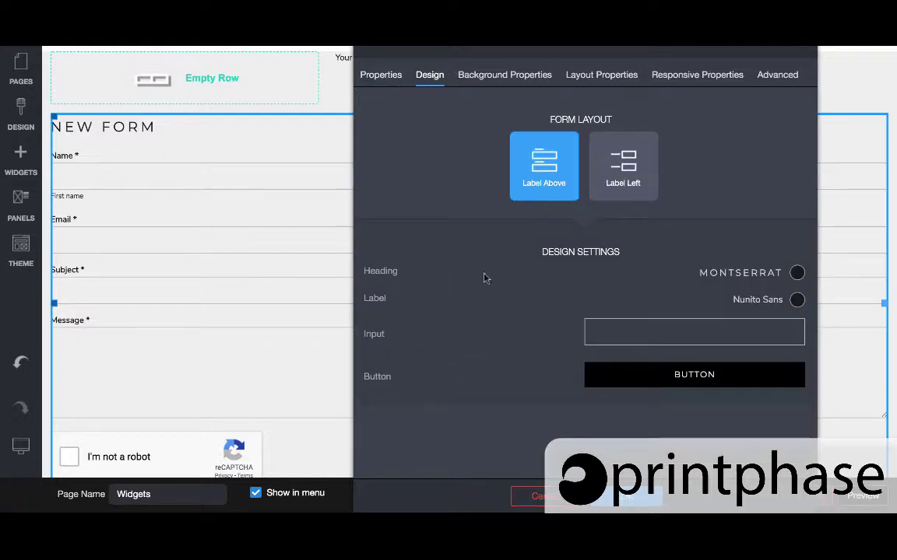
{"action": "scroll", "coordinate": [137, 369], "scroll_direction": "down", "scroll_amount": 3}
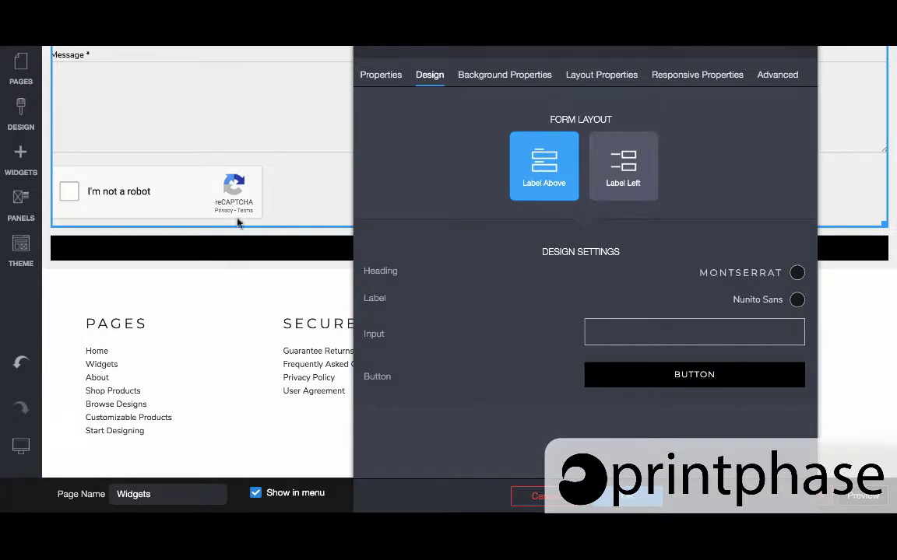
{"action": "scroll", "coordinate": [262, 141], "scroll_direction": "up", "scroll_amount": 2}
{"action": "scroll", "coordinate": [262, 141], "scroll_direction": "up", "scroll_amount": 3}
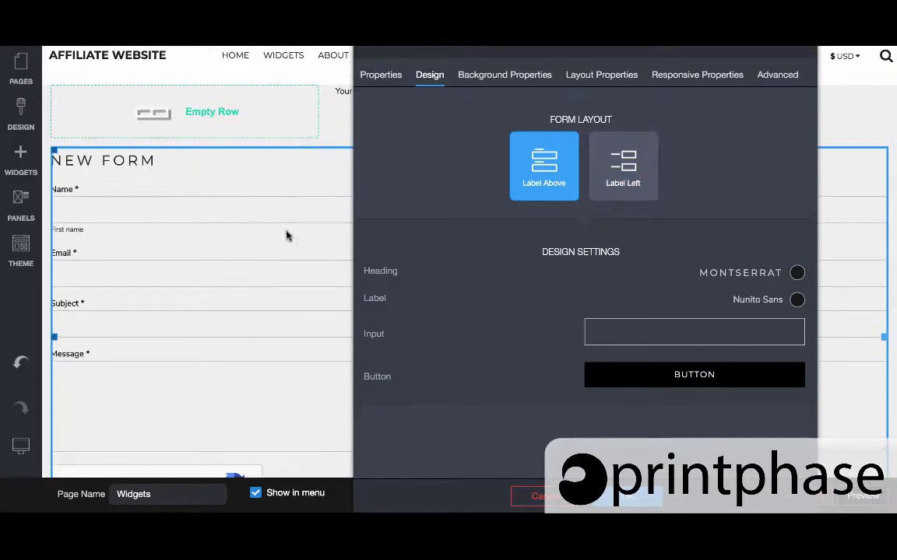
{"action": "left_click", "coordinate": [488, 86]}
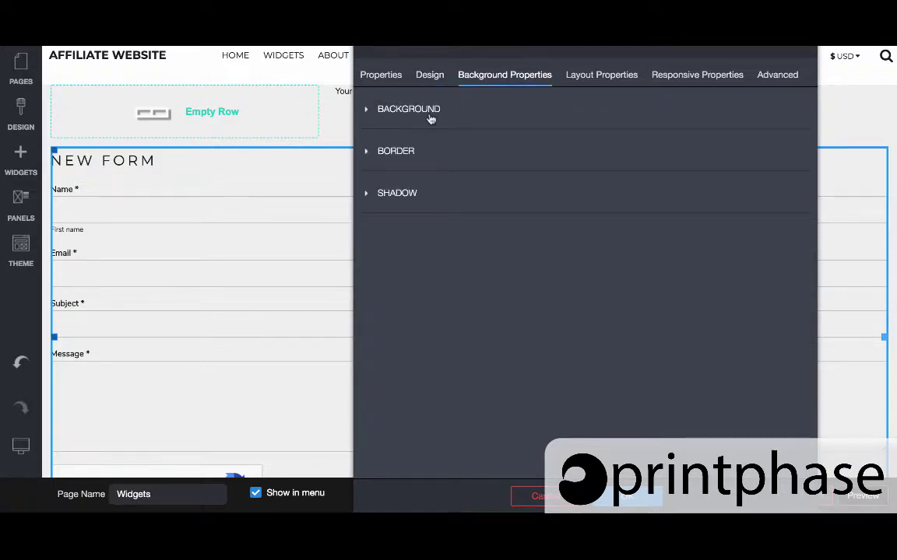
{"action": "left_click", "coordinate": [612, 74]}
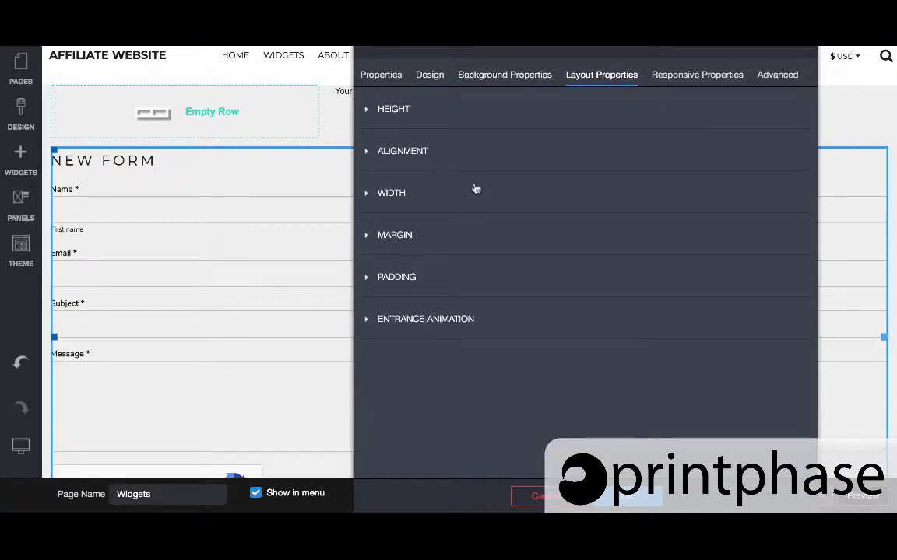
{"action": "left_click", "coordinate": [391, 85]}
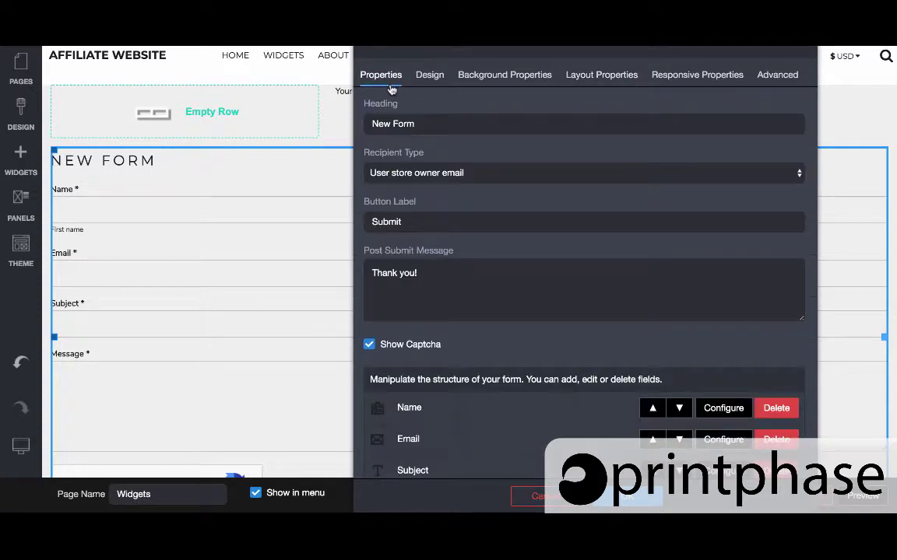
{"action": "scroll", "coordinate": [534, 260], "scroll_direction": "down", "scroll_amount": 2}
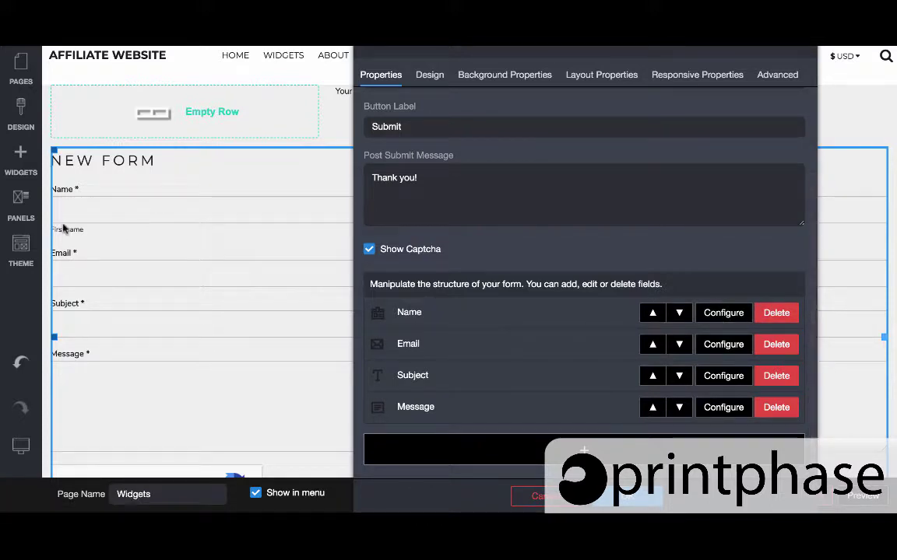
Inspect the Name field's configuration and the field types that can be added to the form, and cancel the form settings
{"action": "left_click", "coordinate": [724, 313]}
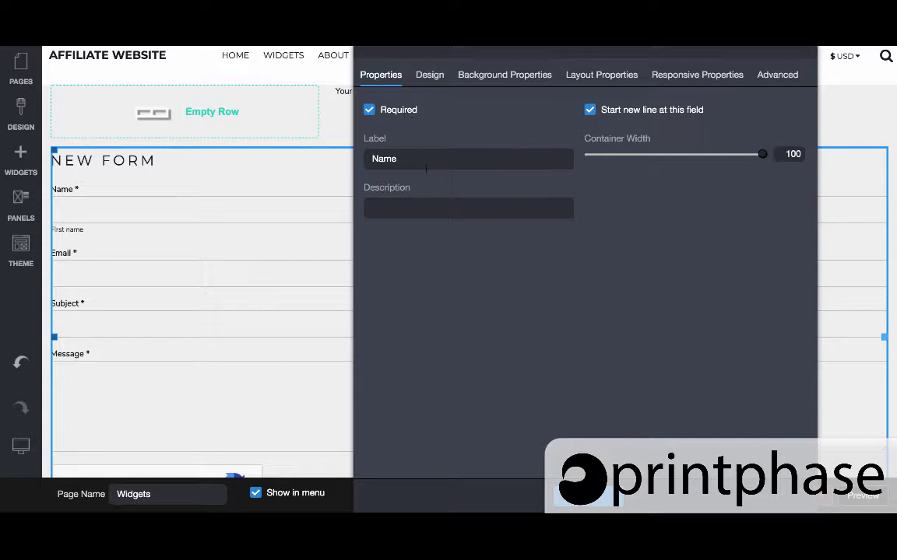
{"action": "left_click", "coordinate": [381, 75]}
{"action": "scroll", "coordinate": [514, 419], "scroll_direction": "down", "scroll_amount": 2}
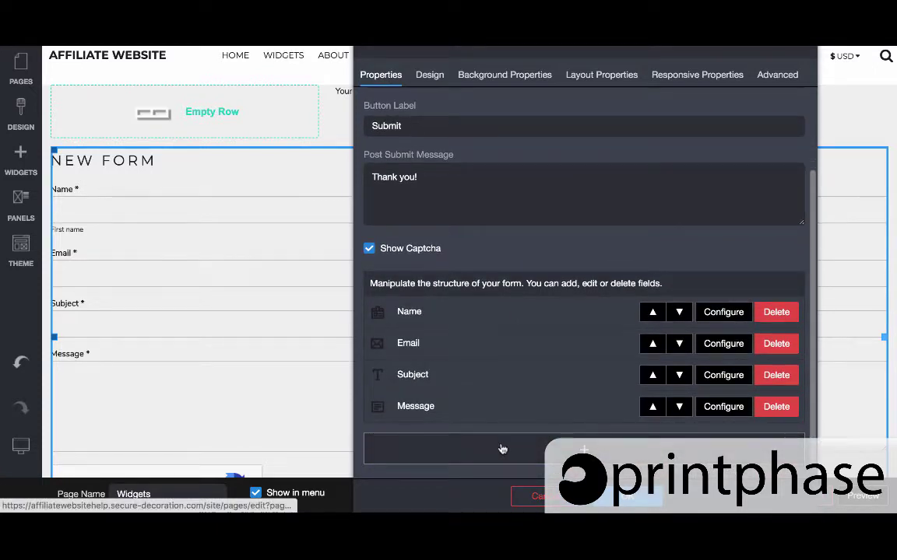
{"action": "left_click", "coordinate": [502, 448]}
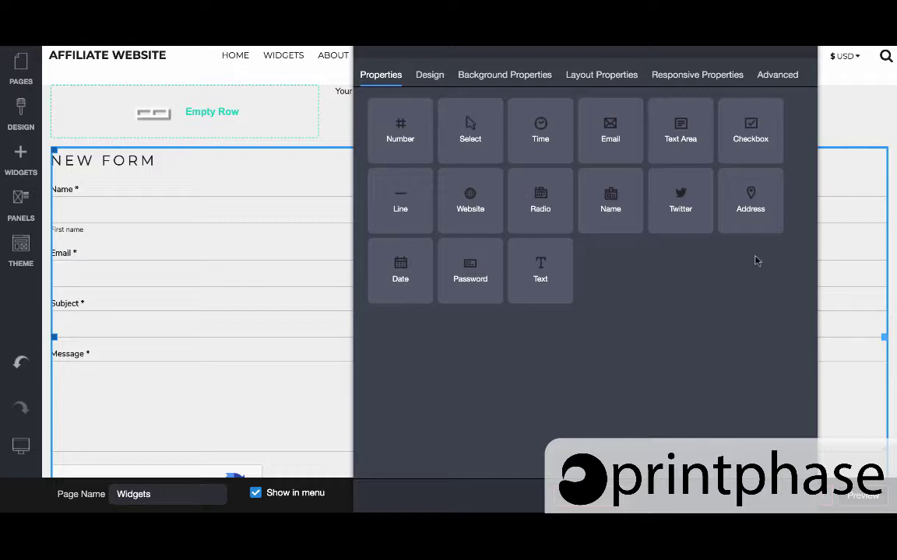
{"action": "left_click", "coordinate": [330, 287]}
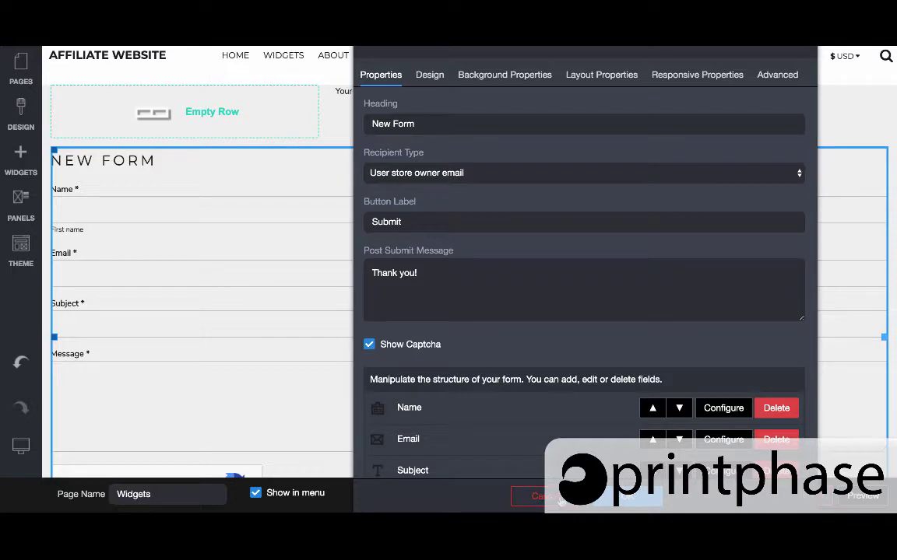
{"action": "left_click", "coordinate": [560, 499]}
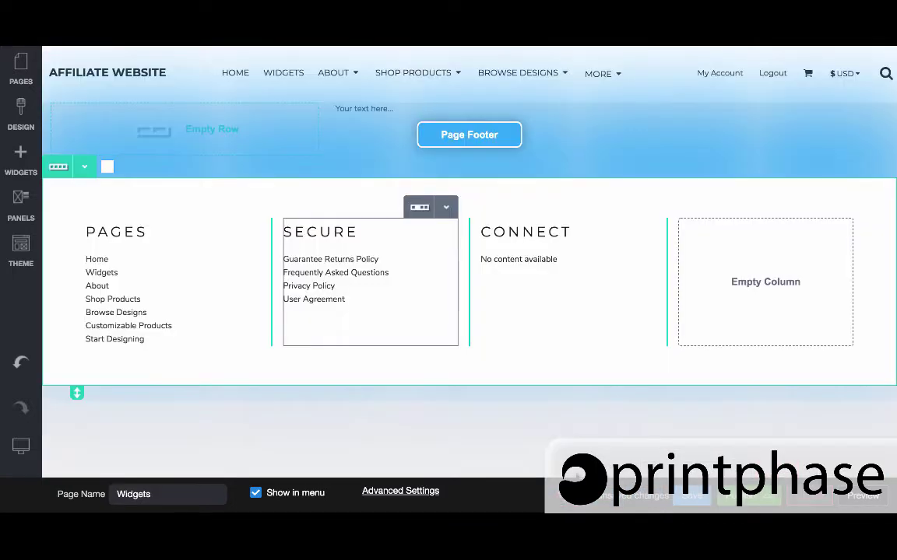
Insert a one-column row between the upper row and the form, and place a Spacer widget in it
{"action": "left_click", "coordinate": [21, 160]}
{"action": "left_click_drag", "start_coordinate": [130, 300], "coordinate": [282, 172]}
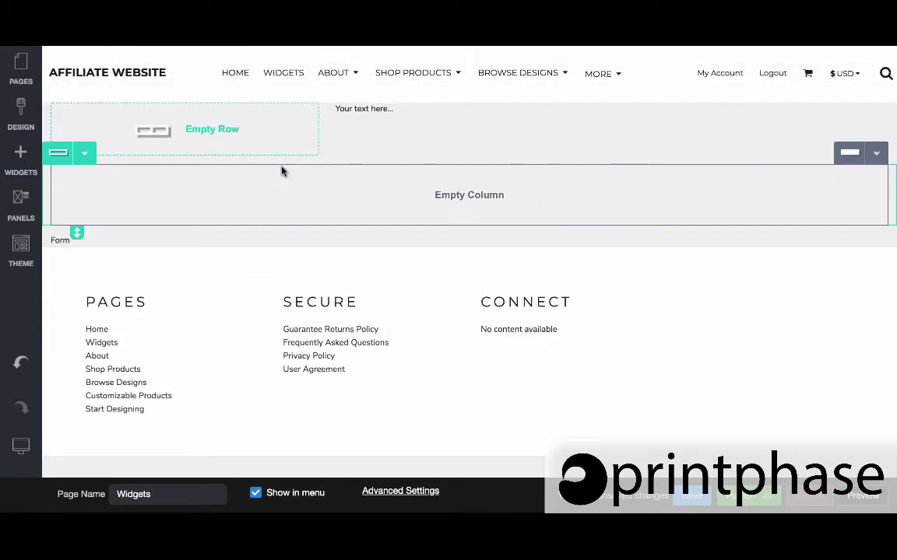
{"action": "left_click", "coordinate": [24, 167]}
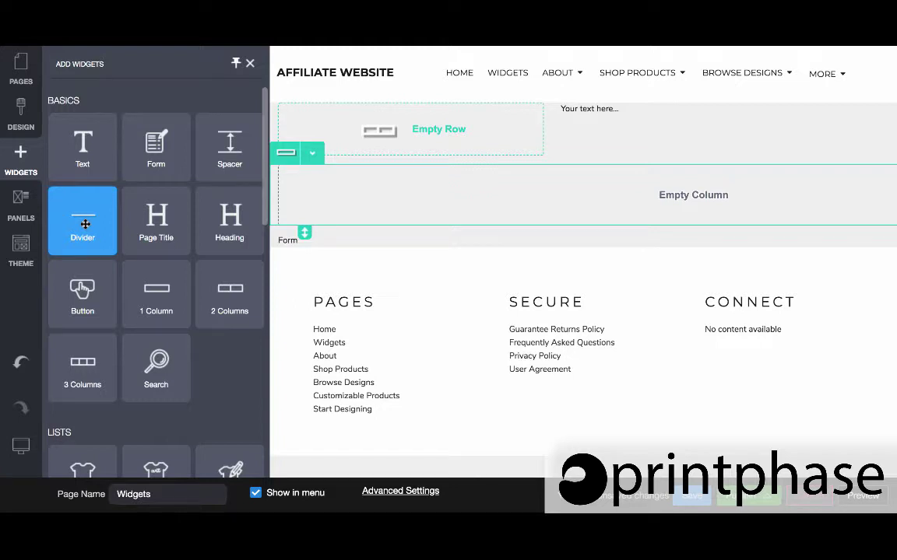
{"action": "left_click_drag", "start_coordinate": [232, 154], "coordinate": [414, 195]}
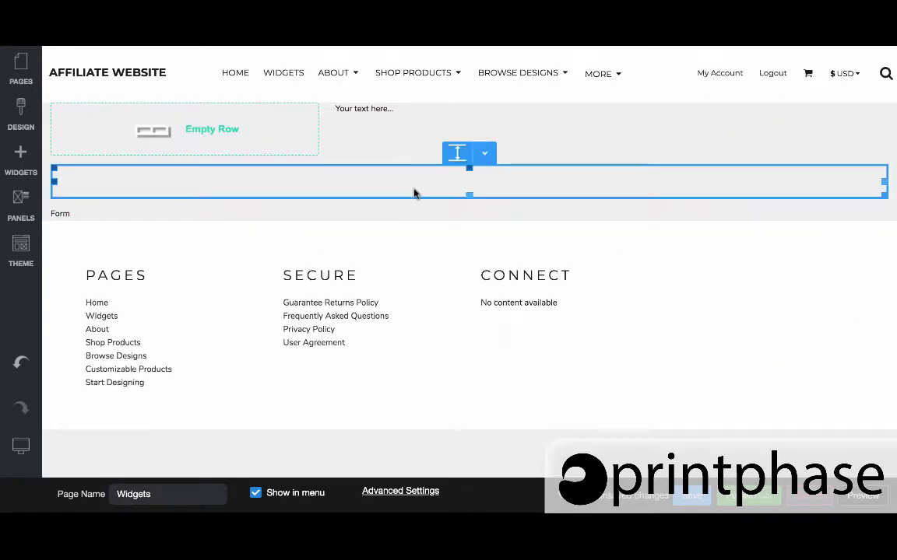
Resize the spacer to about twice its default height, and review its background and layout settings
{"action": "left_click_drag", "start_coordinate": [469, 196], "coordinate": [493, 278]}
{"action": "left_click", "coordinate": [483, 156]}
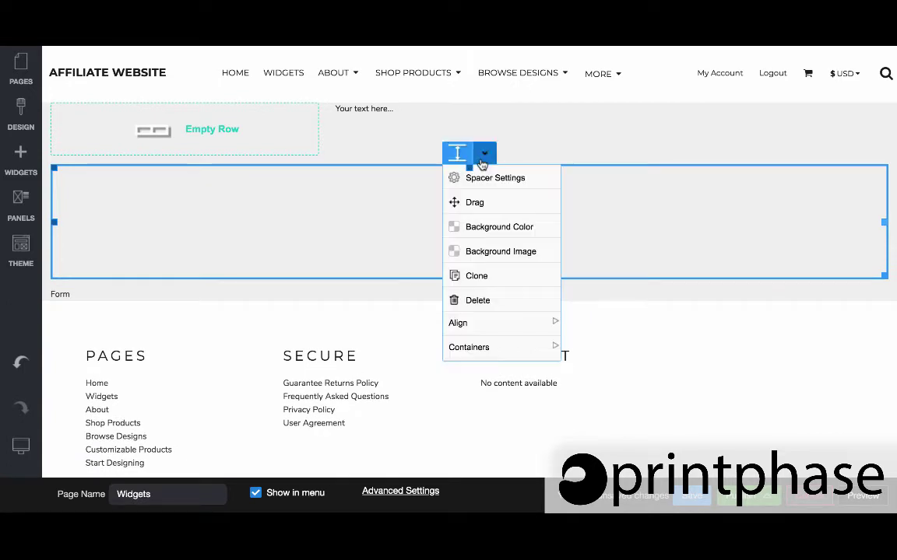
{"action": "left_click", "coordinate": [481, 176]}
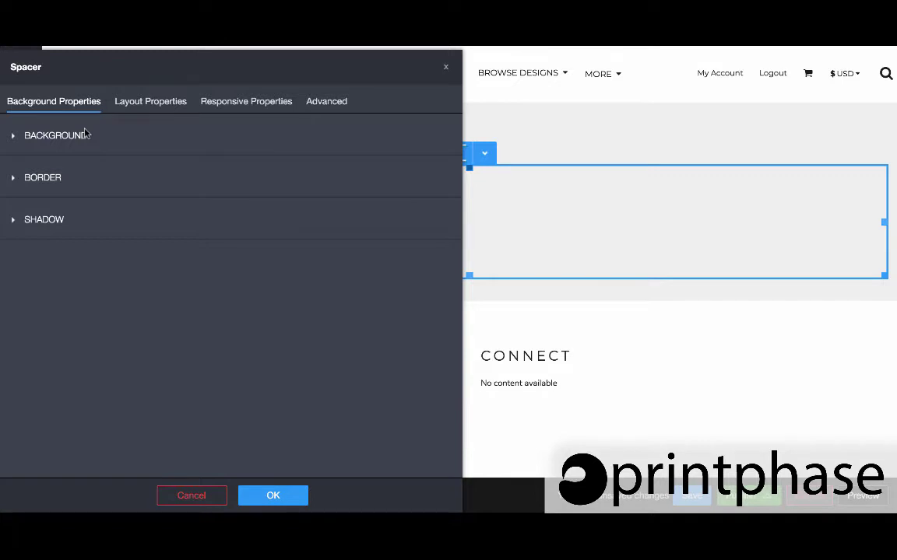
{"action": "left_click", "coordinate": [144, 107]}
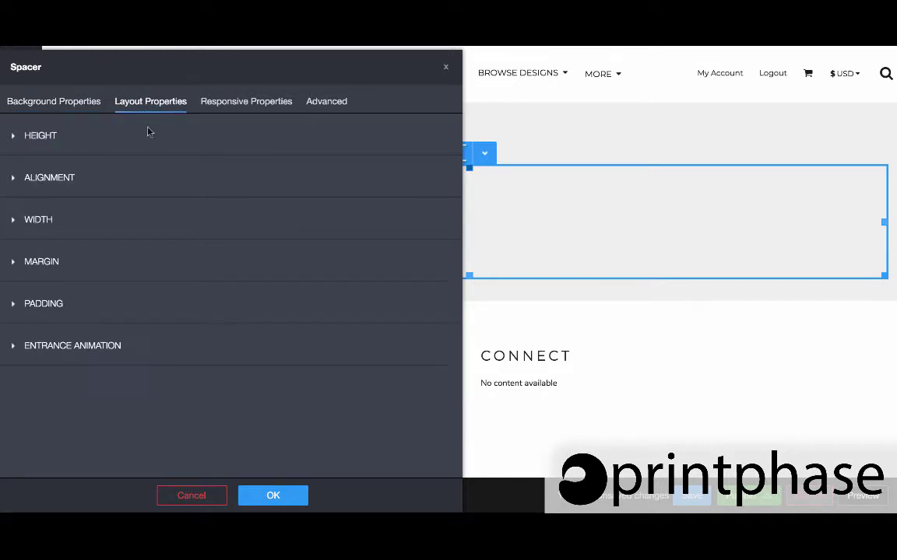
{"action": "left_click", "coordinate": [286, 506]}
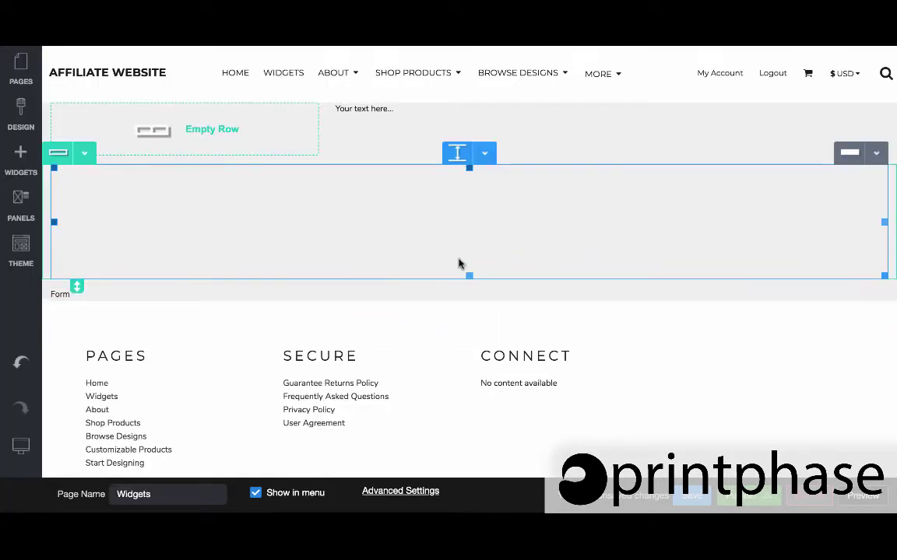
{"action": "left_click_drag", "start_coordinate": [468, 276], "coordinate": [454, 236]}
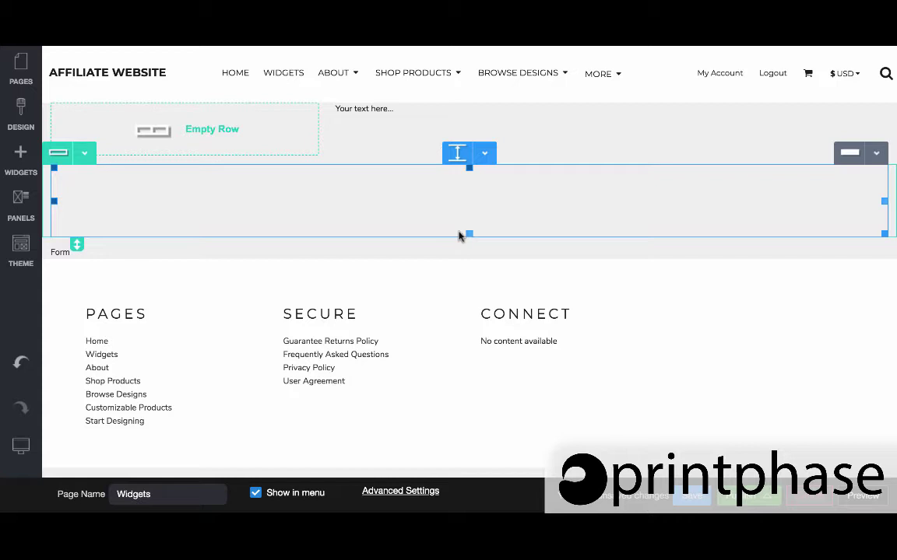
Delete the Spacer widget from the one-column row above the form and confirm its removal
{"action": "left_click", "coordinate": [485, 155]}
{"action": "left_click", "coordinate": [482, 300]}
{"action": "left_click", "coordinate": [409, 298]}
Place a Divider widget in the emptied one-column row and set its height to 1
{"action": "left_click", "coordinate": [31, 173]}
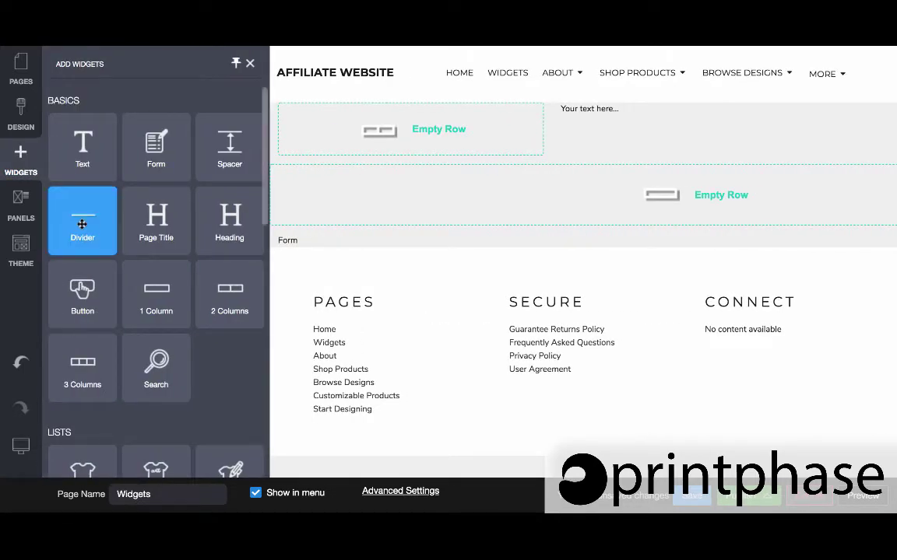
{"action": "left_click_drag", "start_coordinate": [92, 224], "coordinate": [402, 200]}
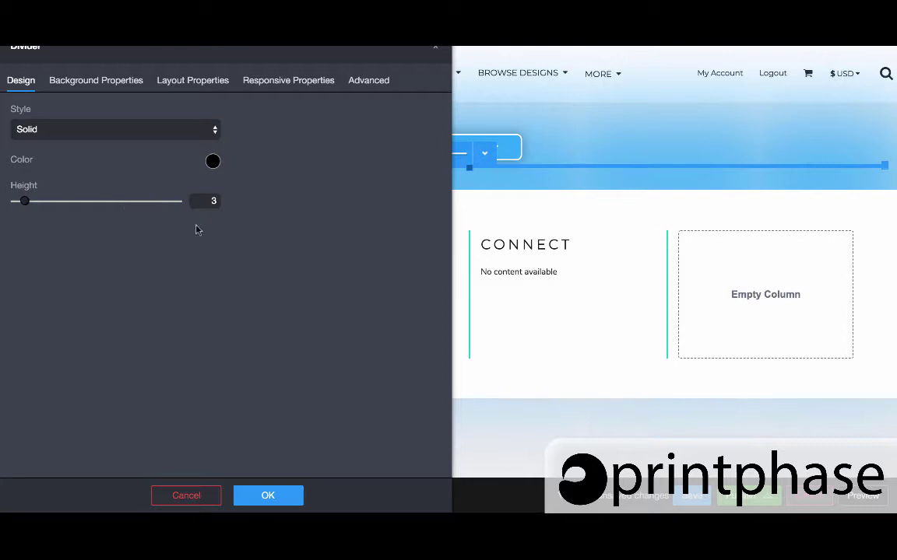
{"action": "left_click_drag", "start_coordinate": [24, 204], "coordinate": [20, 204]}
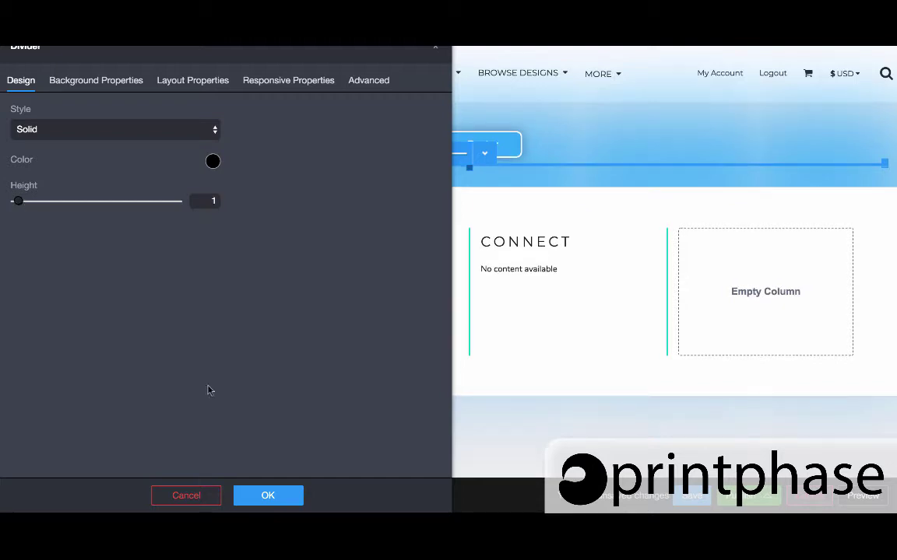
{"action": "left_click", "coordinate": [260, 495]}
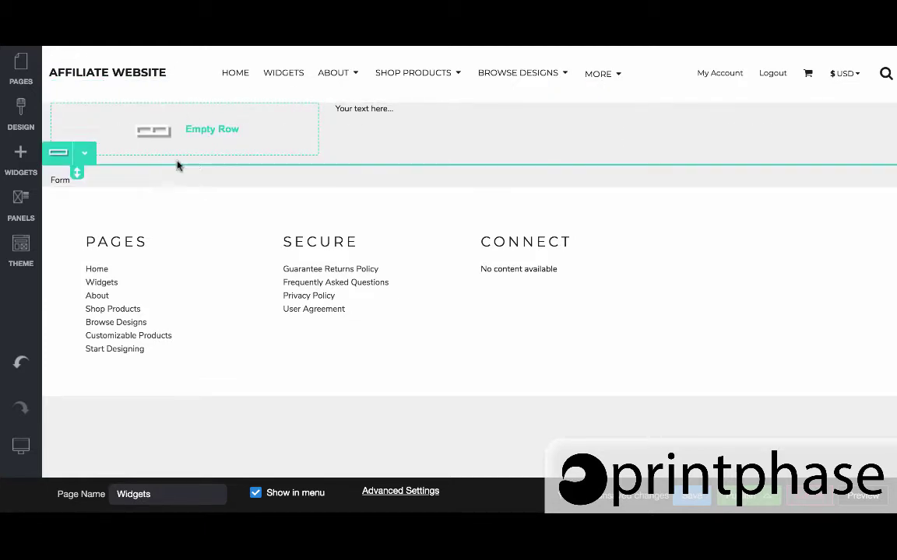
Review the line styles available for the divider and cancel its settings
{"action": "left_click", "coordinate": [243, 168]}
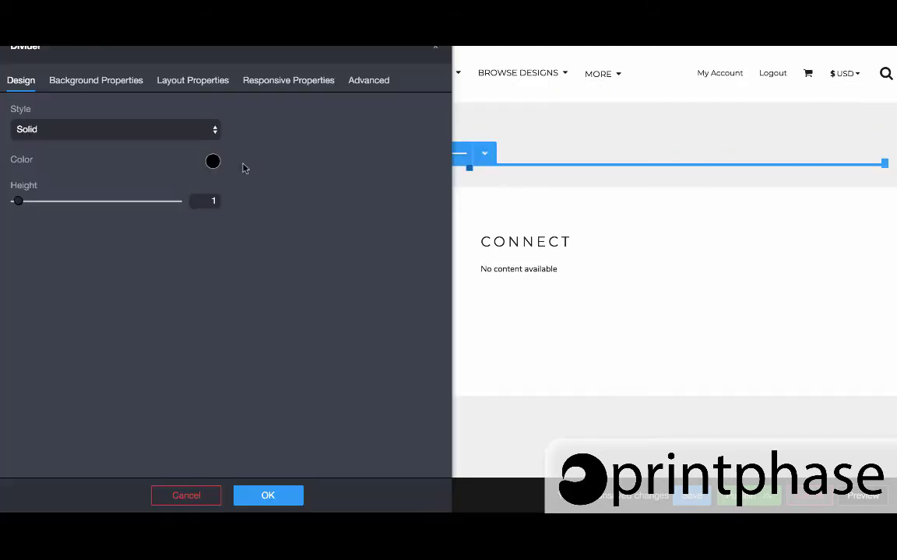
{"action": "left_click", "coordinate": [203, 131]}
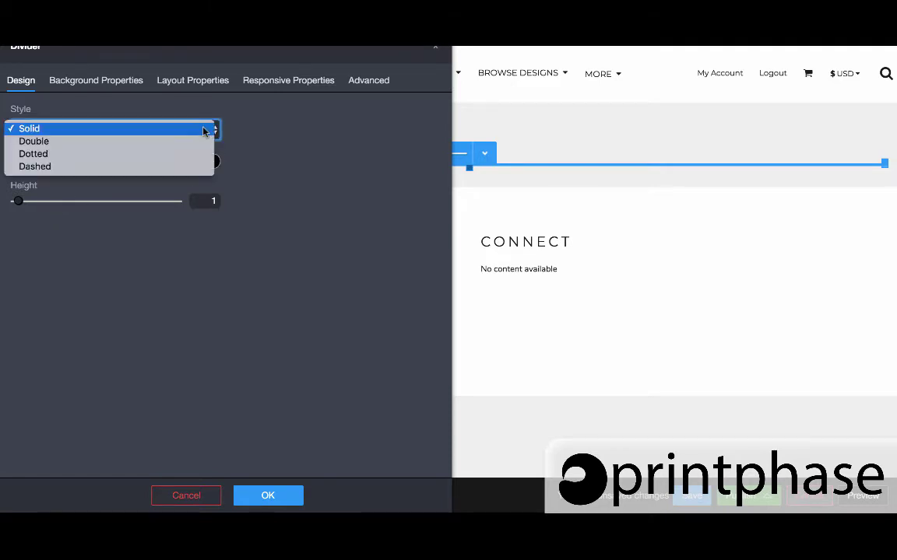
{"action": "left_click", "coordinate": [263, 135]}
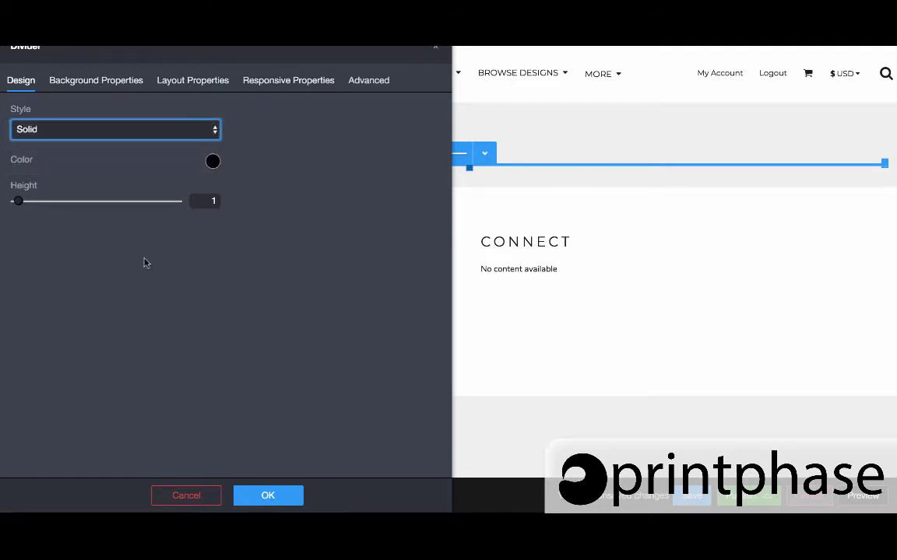
{"action": "left_click", "coordinate": [173, 499]}
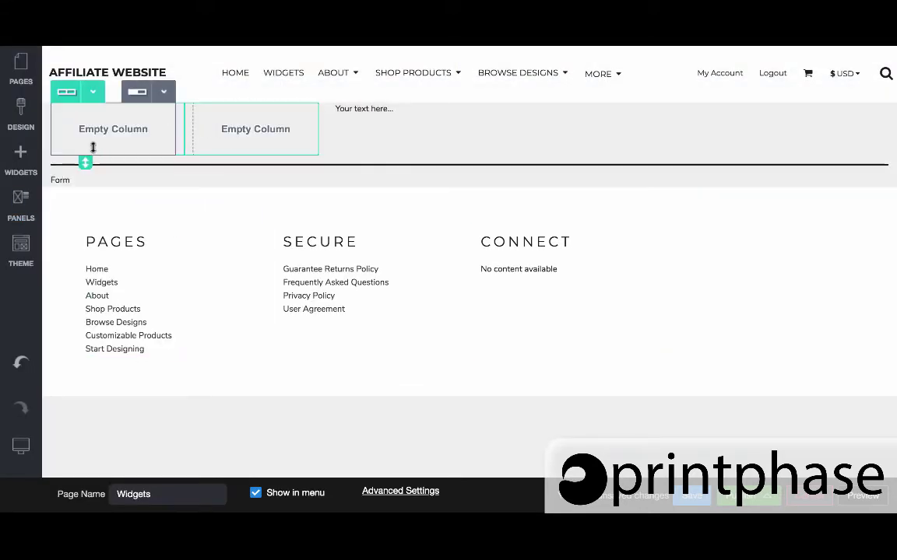
Enable Content Full Page Bleed and Background Full Page Bleed in the stretch settings of the divider's row
{"action": "left_click", "coordinate": [485, 167]}
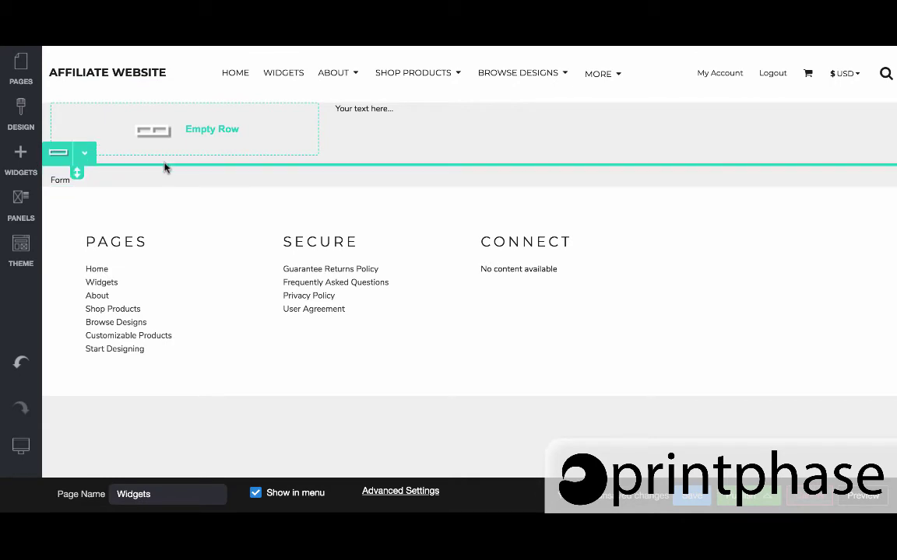
{"action": "left_click", "coordinate": [84, 153]}
{"action": "left_click", "coordinate": [84, 179]}
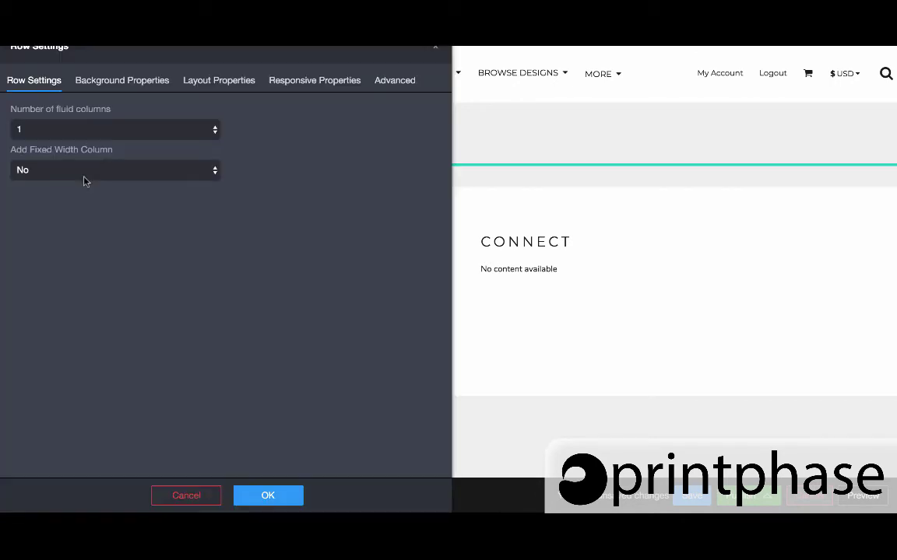
{"action": "left_click", "coordinate": [189, 90]}
{"action": "left_click", "coordinate": [54, 327]}
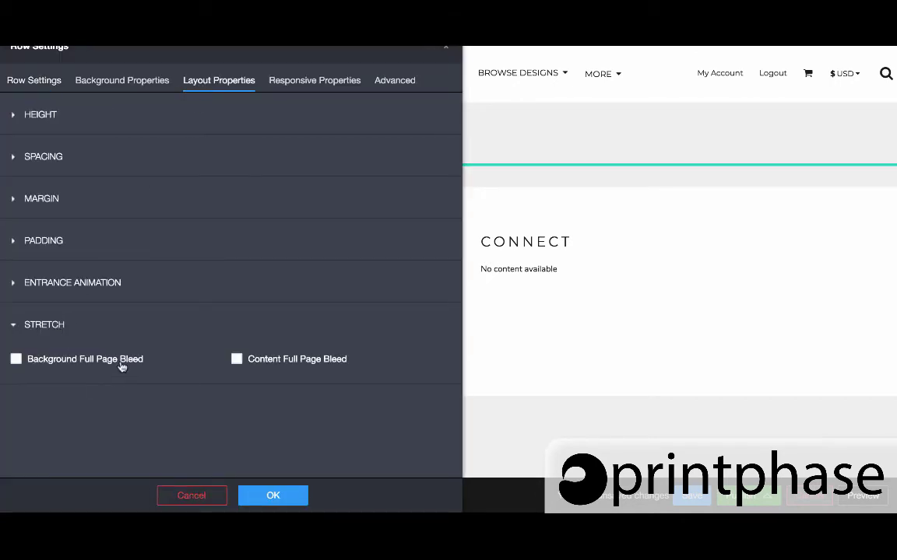
{"action": "left_click", "coordinate": [273, 362]}
{"action": "left_click", "coordinate": [88, 361]}
{"action": "left_click", "coordinate": [287, 498]}
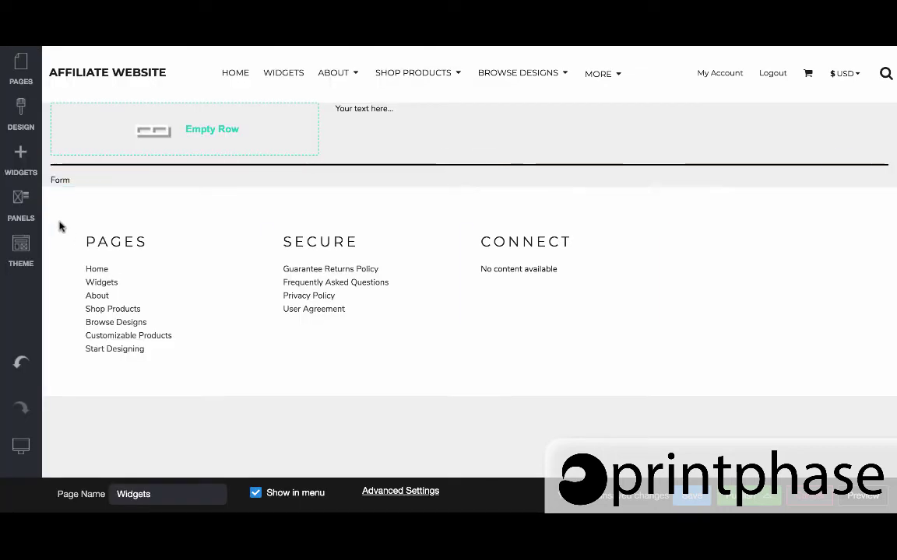
{"action": "mouse_move", "coordinate": [58, 161]}
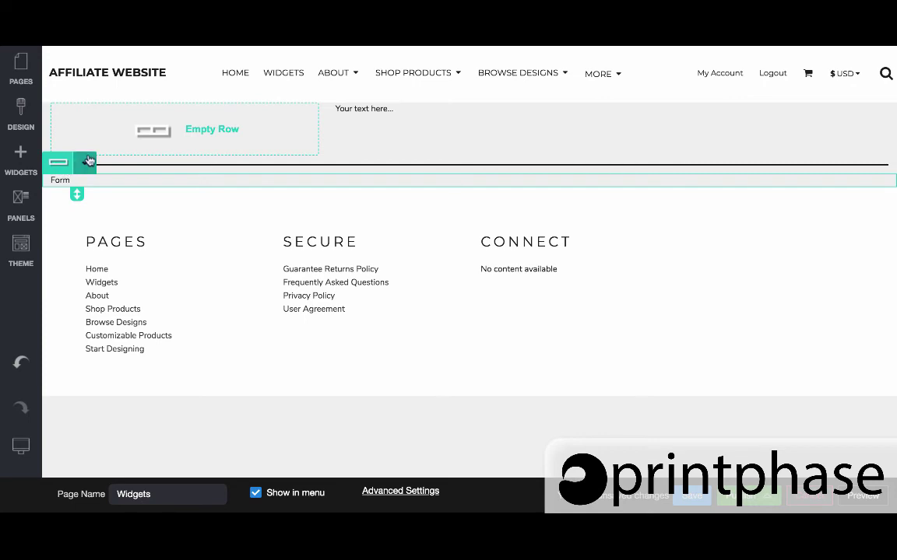